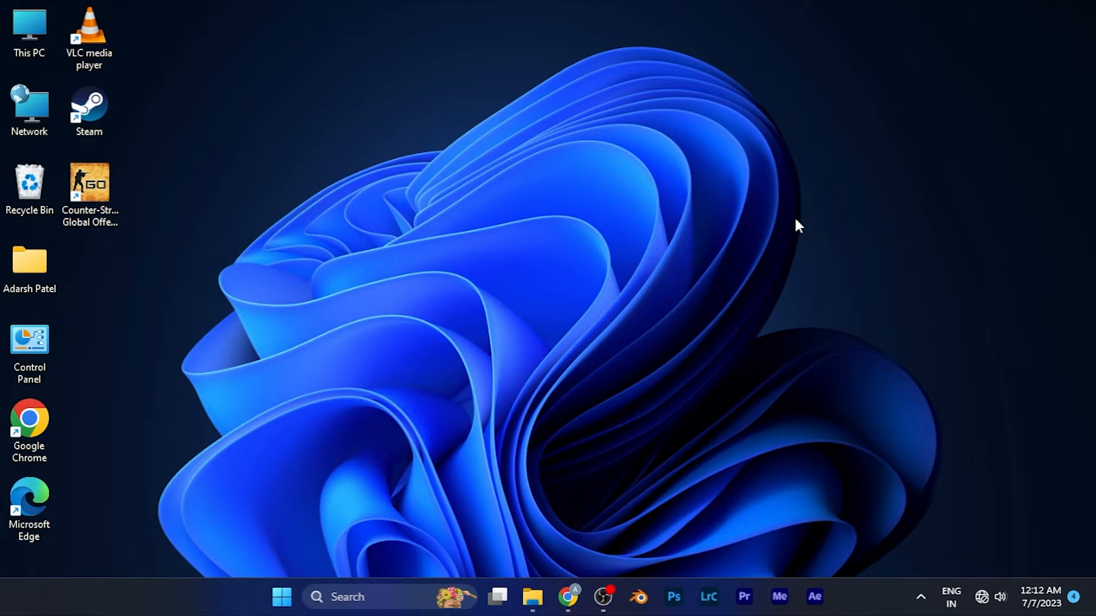
Restore Chrome, clear the old failure message and submit game location steam.mp3 for enhancement
{"action": "left_click", "coordinate": [569, 596]}
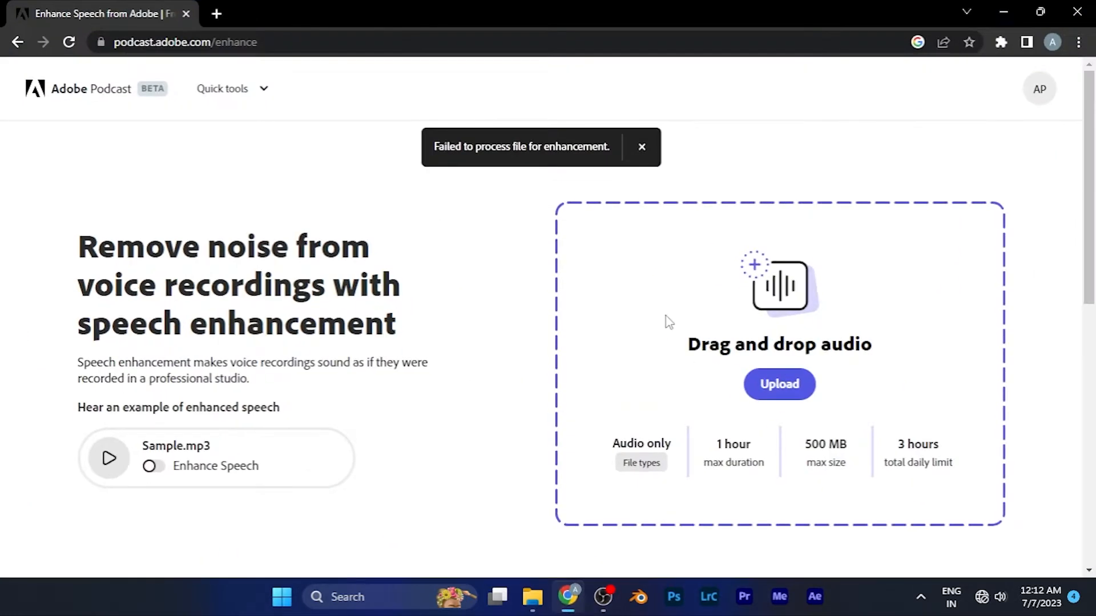
{"action": "left_click", "coordinate": [642, 147]}
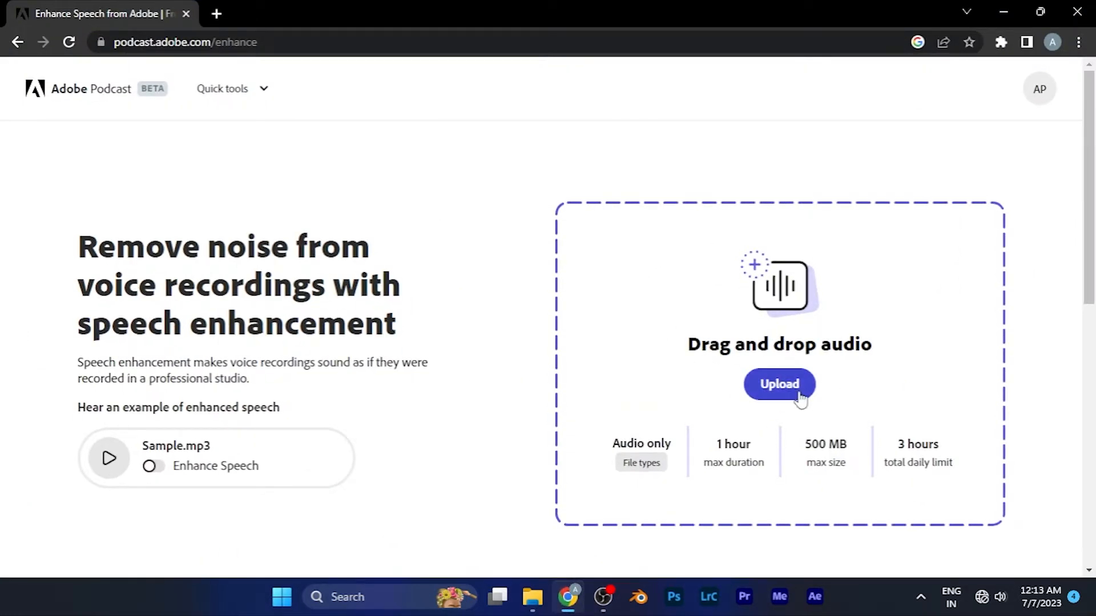
{"action": "left_click", "coordinate": [780, 383]}
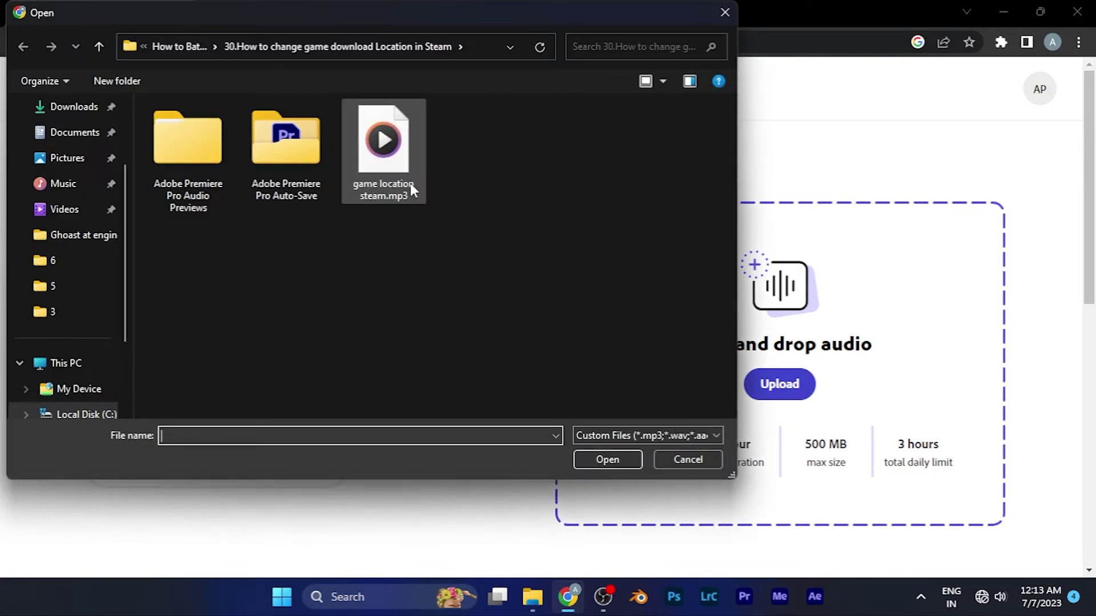
{"action": "double_click", "coordinate": [407, 175]}
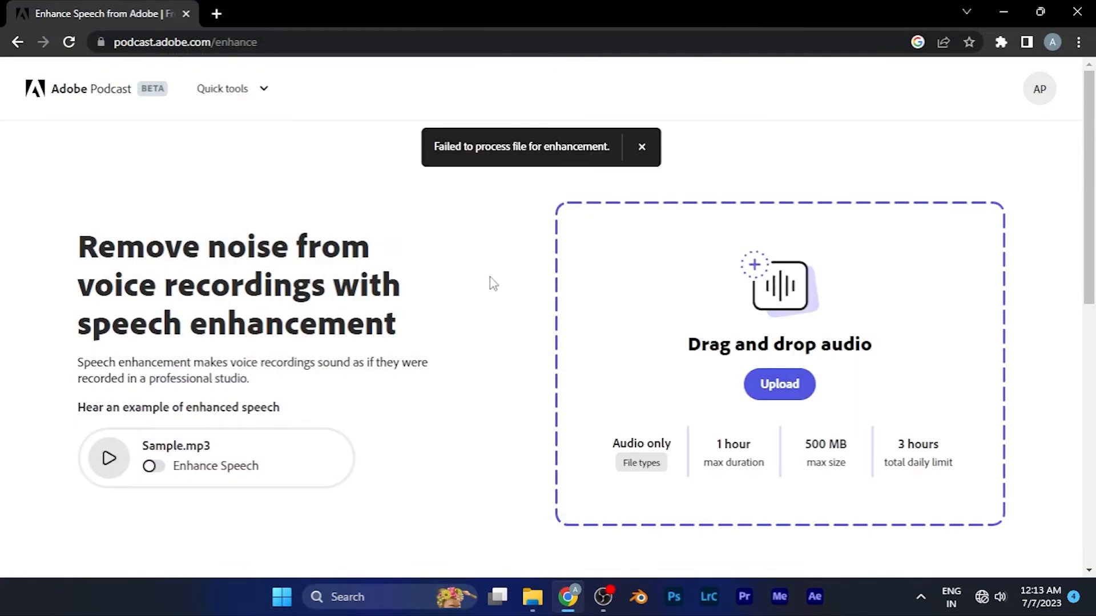
Highlight the new processing-failure message text, then dismiss it
{"action": "left_click_drag", "start_coordinate": [435, 146], "coordinate": [612, 159]}
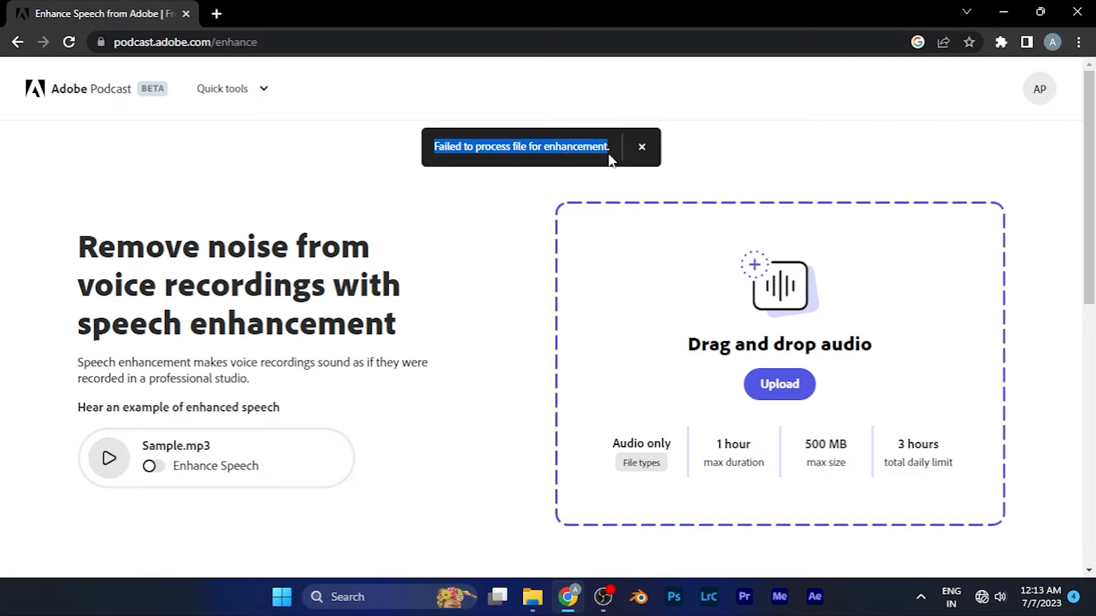
{"action": "left_click", "coordinate": [641, 149]}
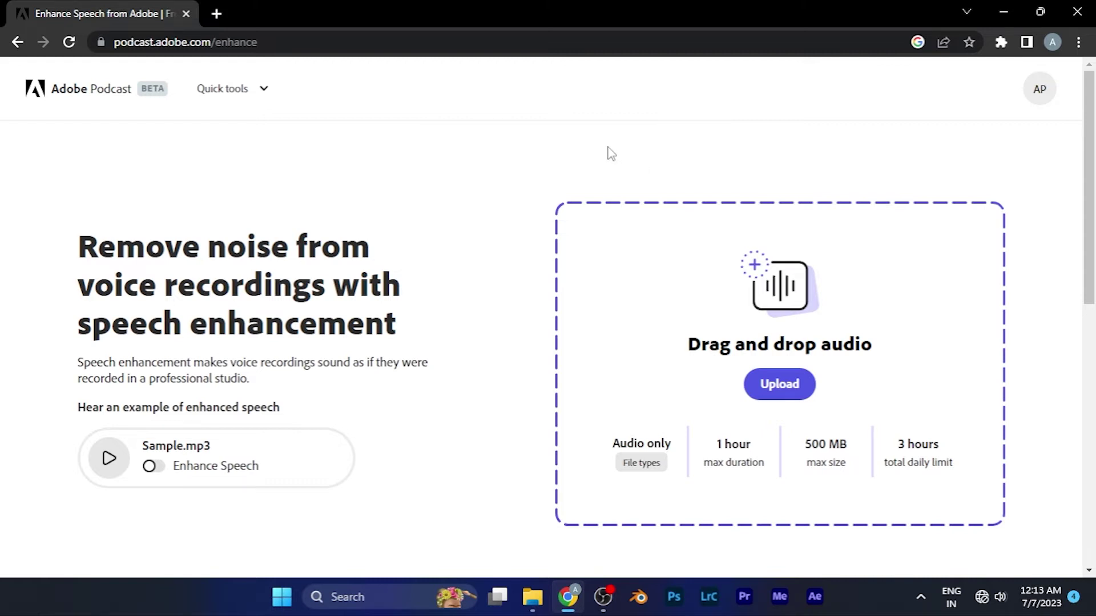
Search 'file conveter to mp3' in a new tab and open CloudConvert's MP3 Converter result
{"action": "left_click", "coordinate": [220, 12]}
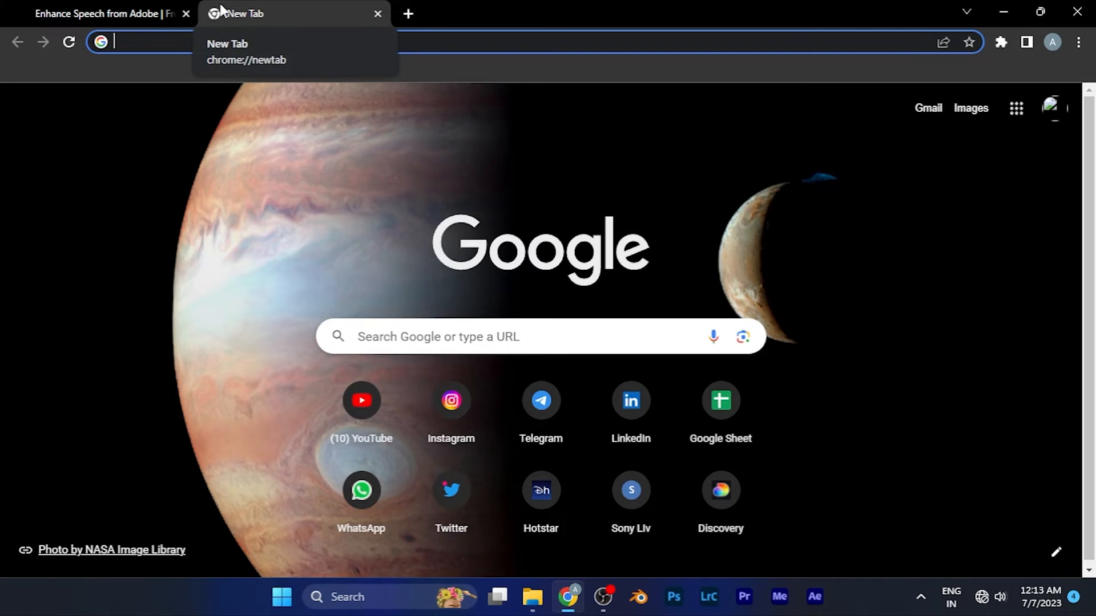
{"action": "type", "text": "file co"}
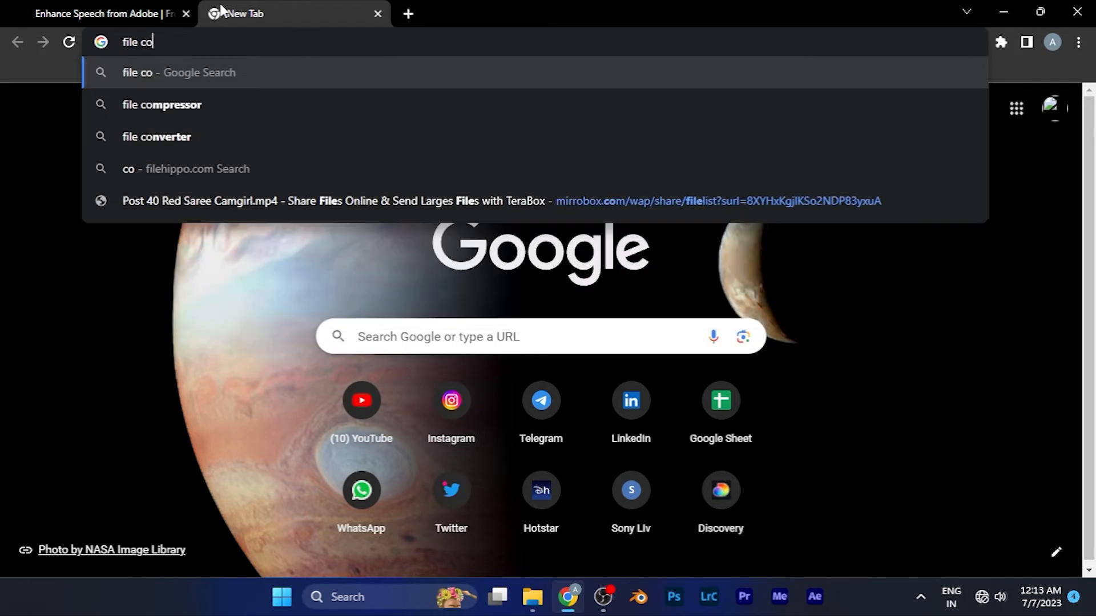
{"action": "type", "text": "nveter to mp3"}
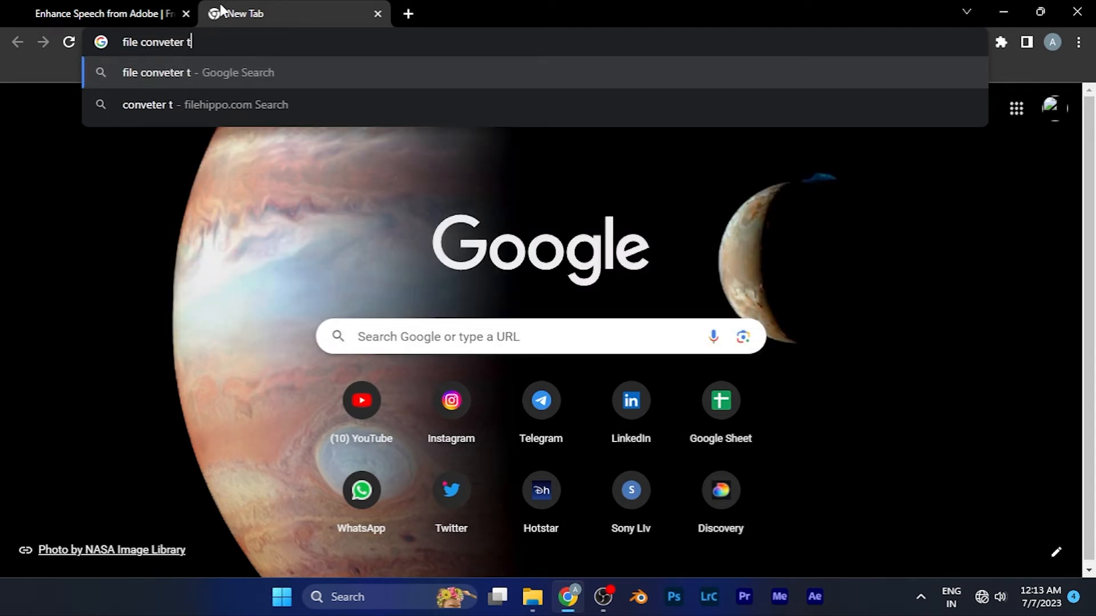
{"action": "key", "text": "Return"}
{"action": "scroll", "coordinate": [410, 249], "scroll_direction": "down", "scroll_amount": 1}
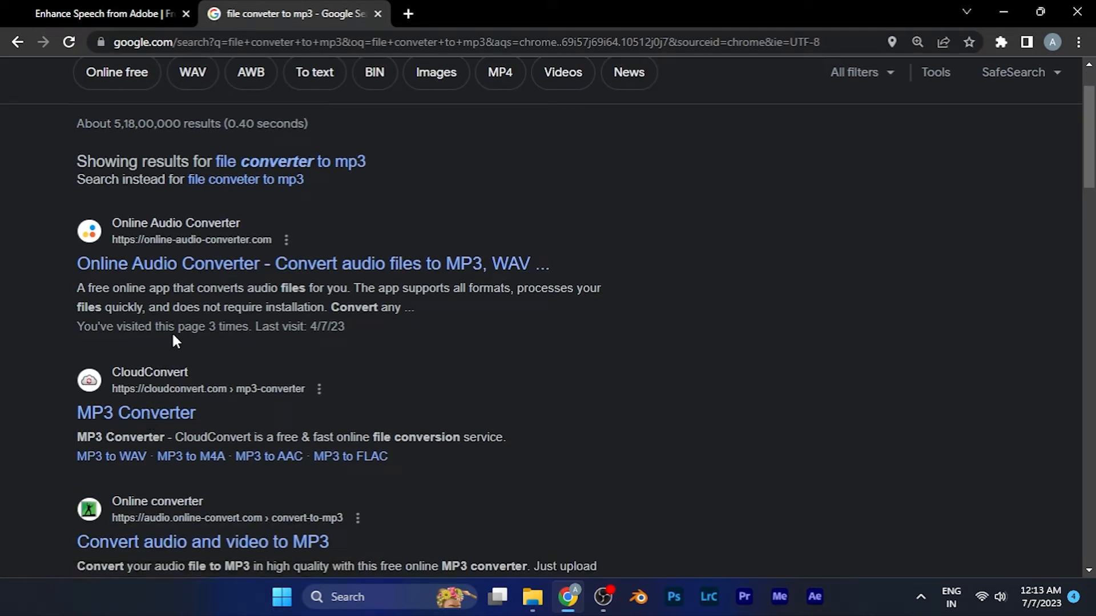
{"action": "scroll", "coordinate": [218, 313], "scroll_direction": "up", "scroll_amount": 1}
{"action": "scroll", "coordinate": [206, 343], "scroll_direction": "down", "scroll_amount": 2}
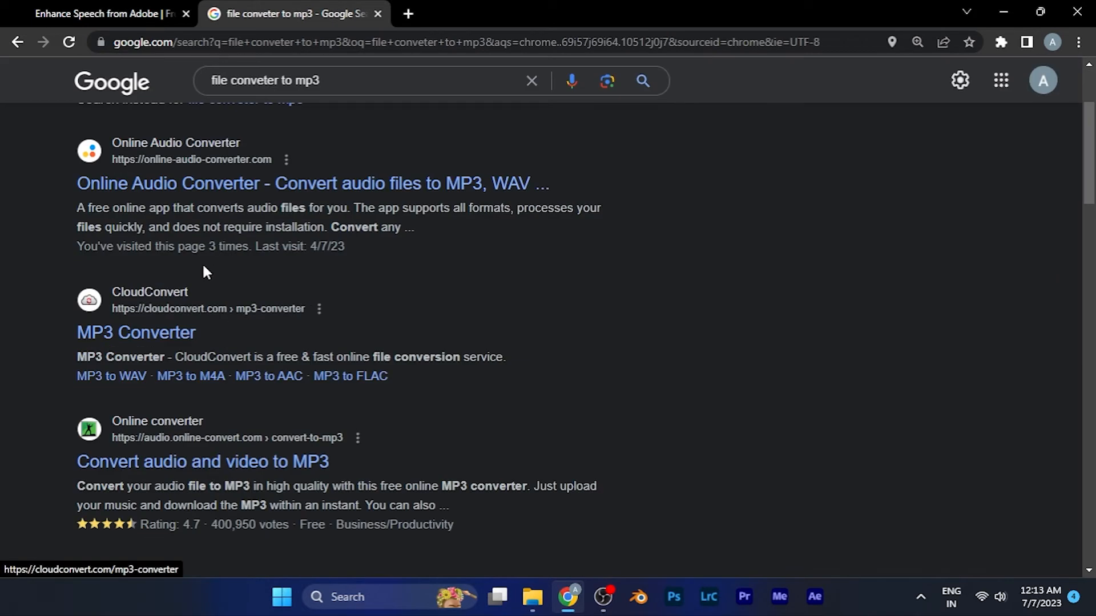
{"action": "left_click", "coordinate": [163, 336]}
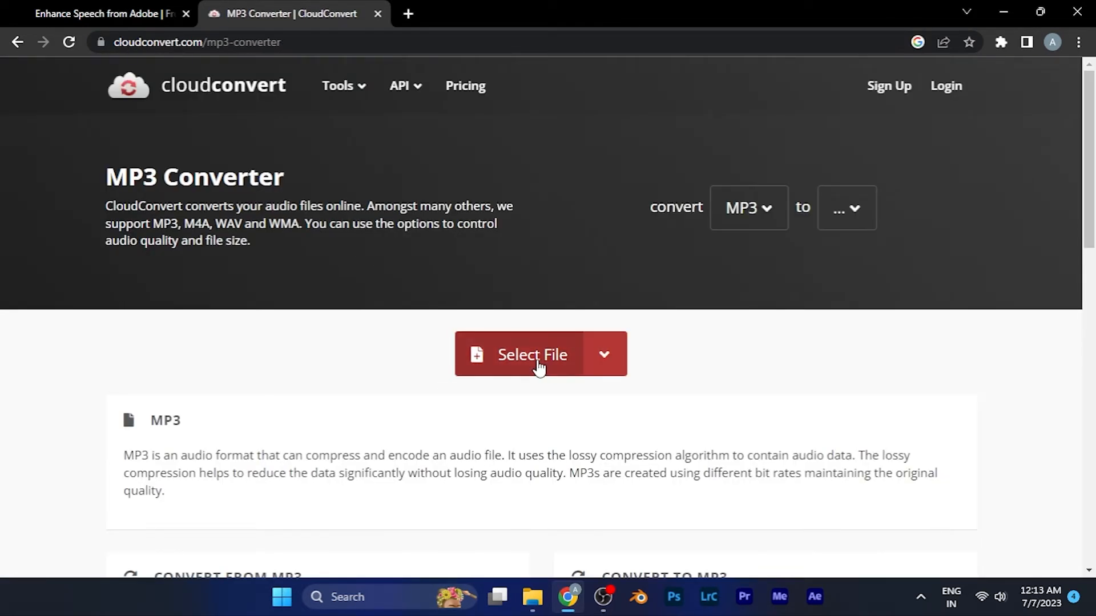
Select game location steam.mp3 as the file to convert in CloudConvert
{"action": "left_click", "coordinate": [511, 357]}
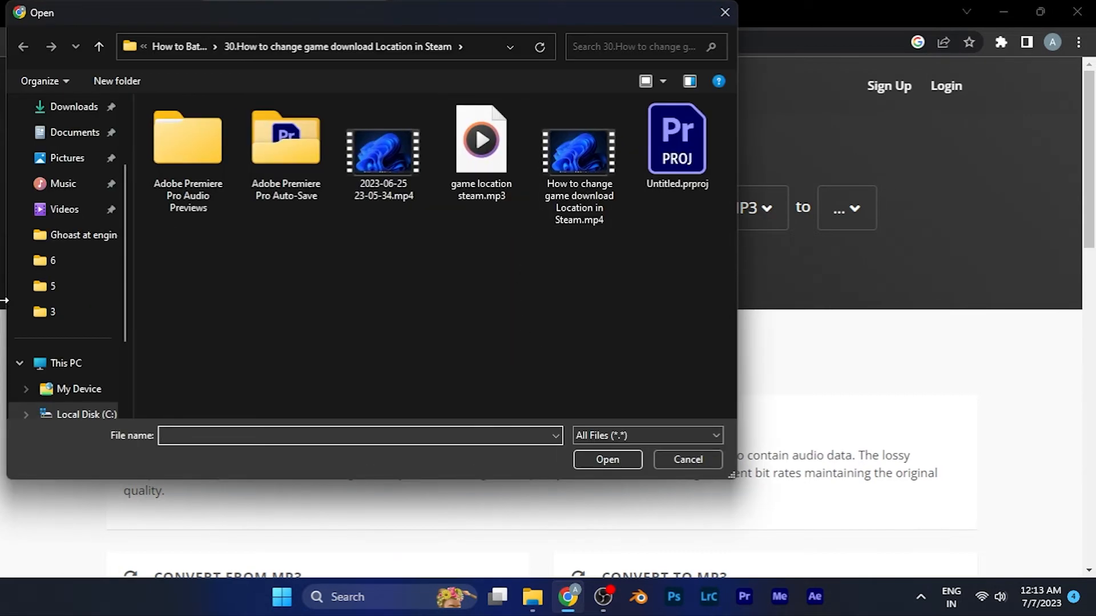
{"action": "scroll", "coordinate": [51, 286], "scroll_direction": "down", "scroll_amount": 1}
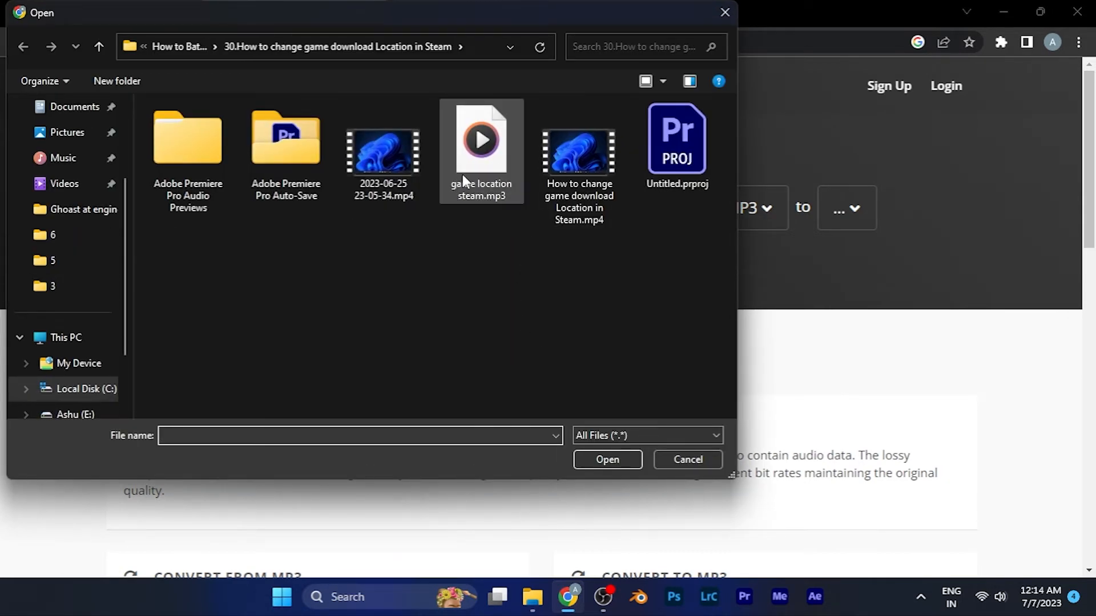
{"action": "double_click", "coordinate": [481, 163]}
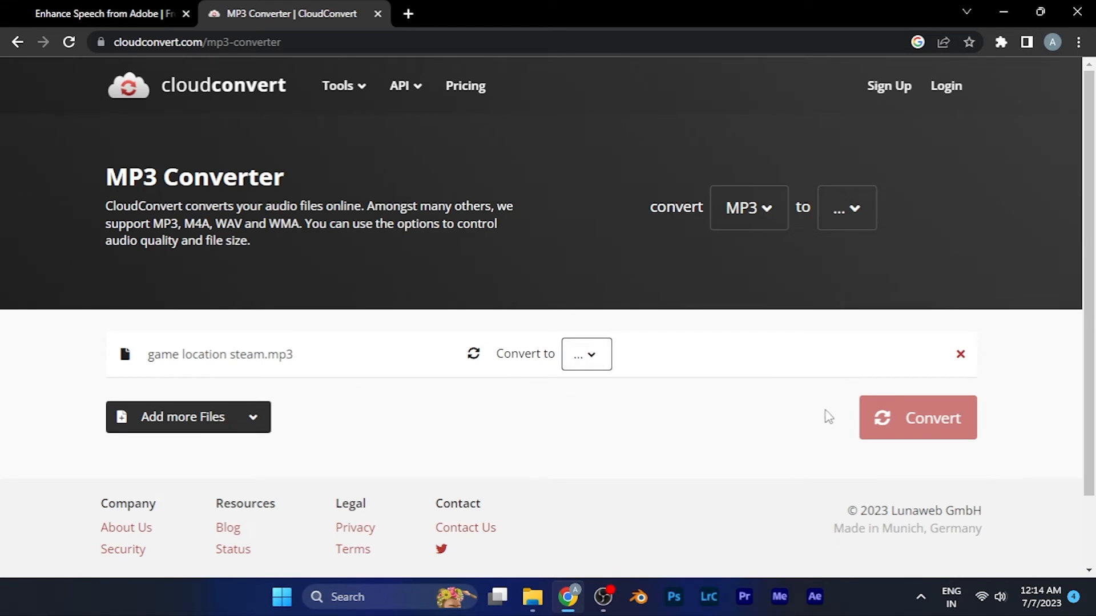
Choose MP3 as the output format and start the conversion
{"action": "left_click", "coordinate": [585, 353]}
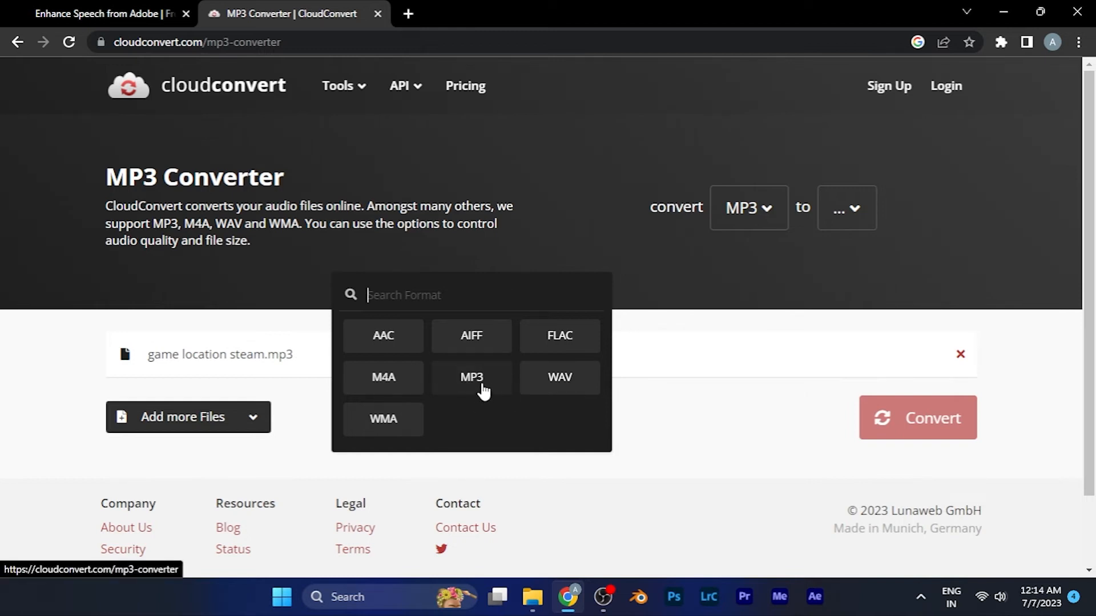
{"action": "left_click", "coordinate": [483, 389]}
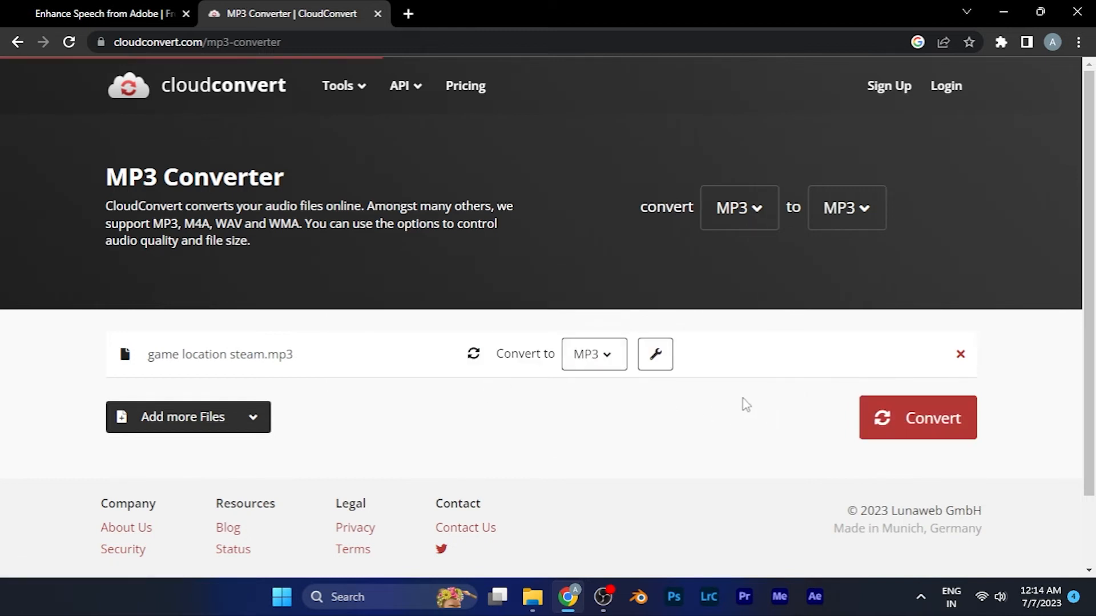
{"action": "left_click", "coordinate": [930, 433]}
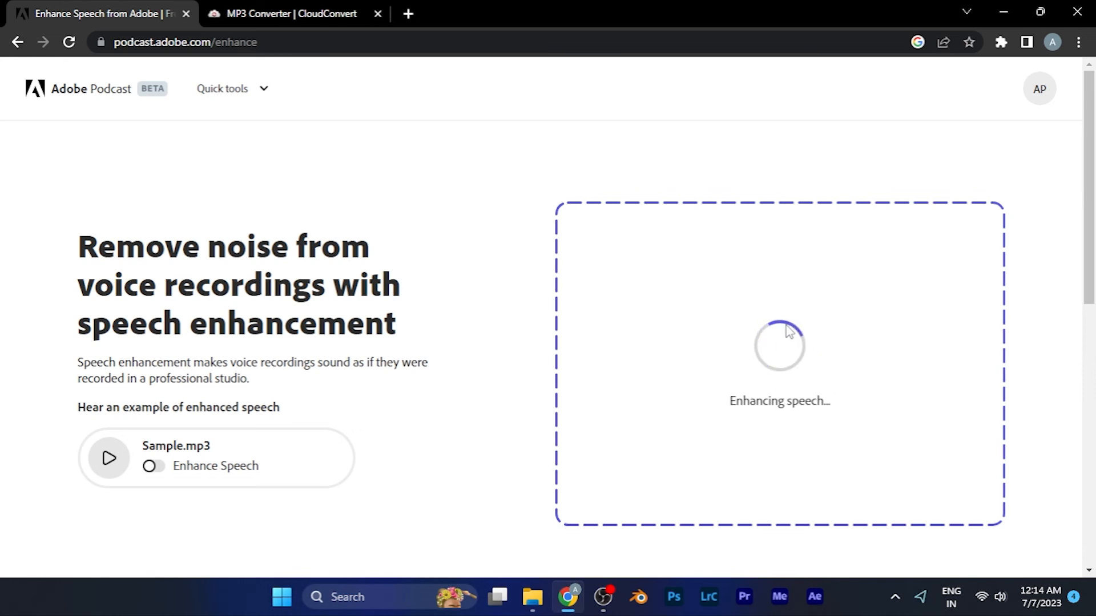
Minimise Chrome to the desktop while the re-converted MP3 keeps enhancing
{"action": "left_click", "coordinate": [1002, 11]}
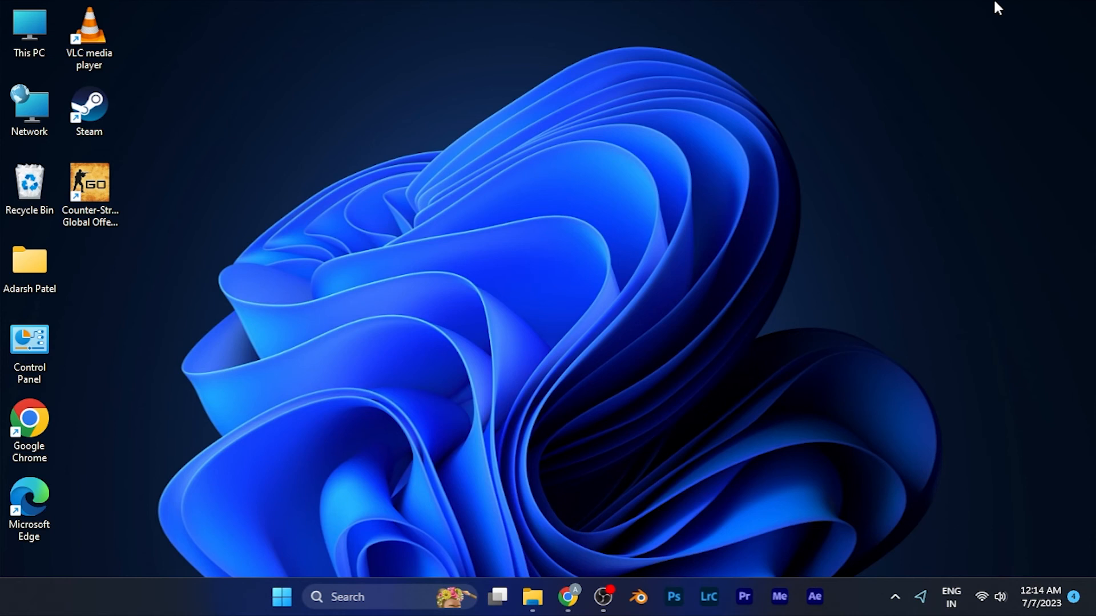